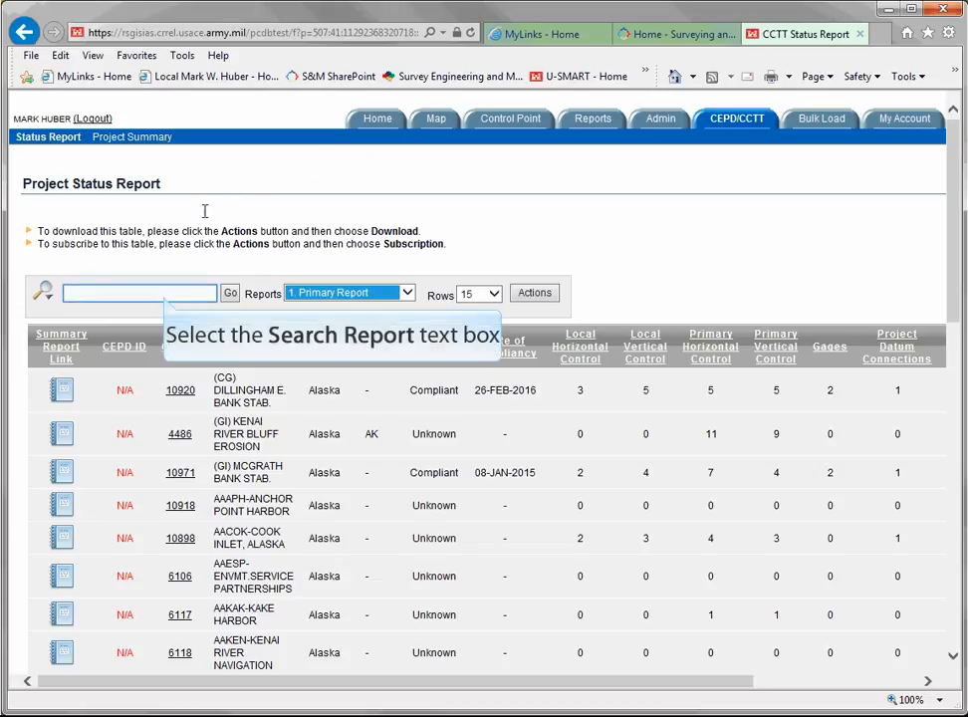
Search the project status report for "inner harbor" and open the summary report of INNER HARBOR NAVIGATION CANAL LOCK, LA - 076230 (CG)
click(166, 293)
text(in)
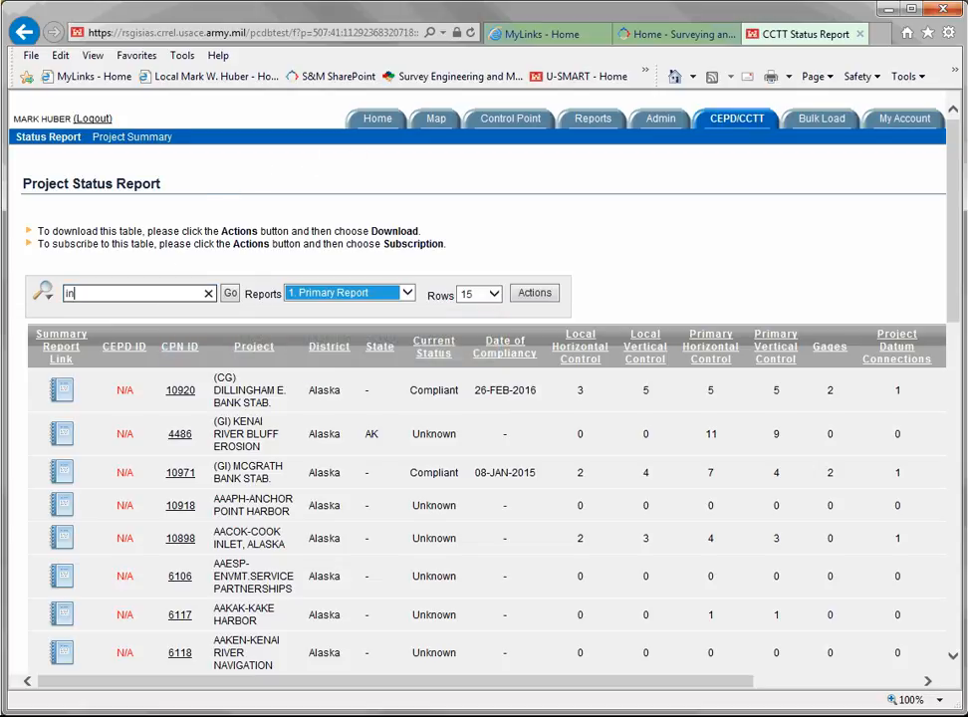
text(ner harbor)
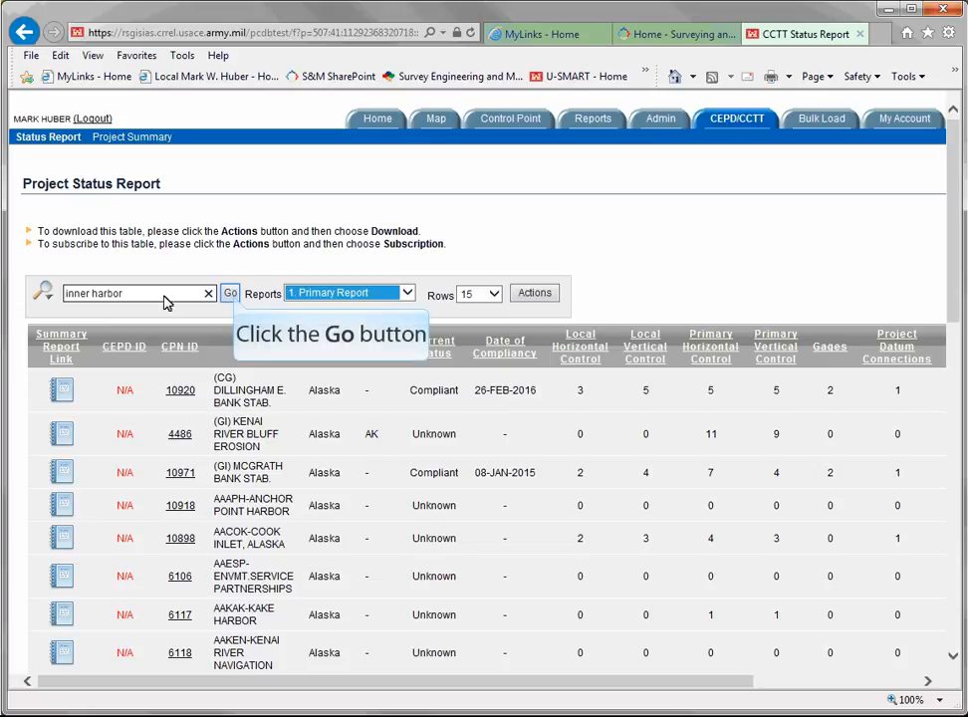
click(230, 293)
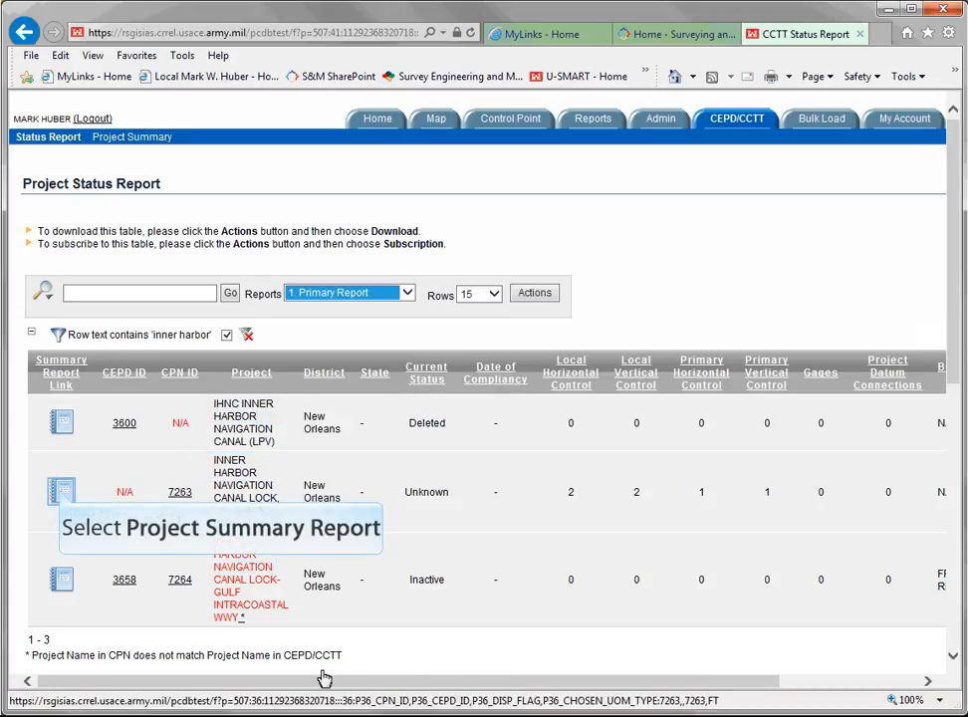
click(62, 493)
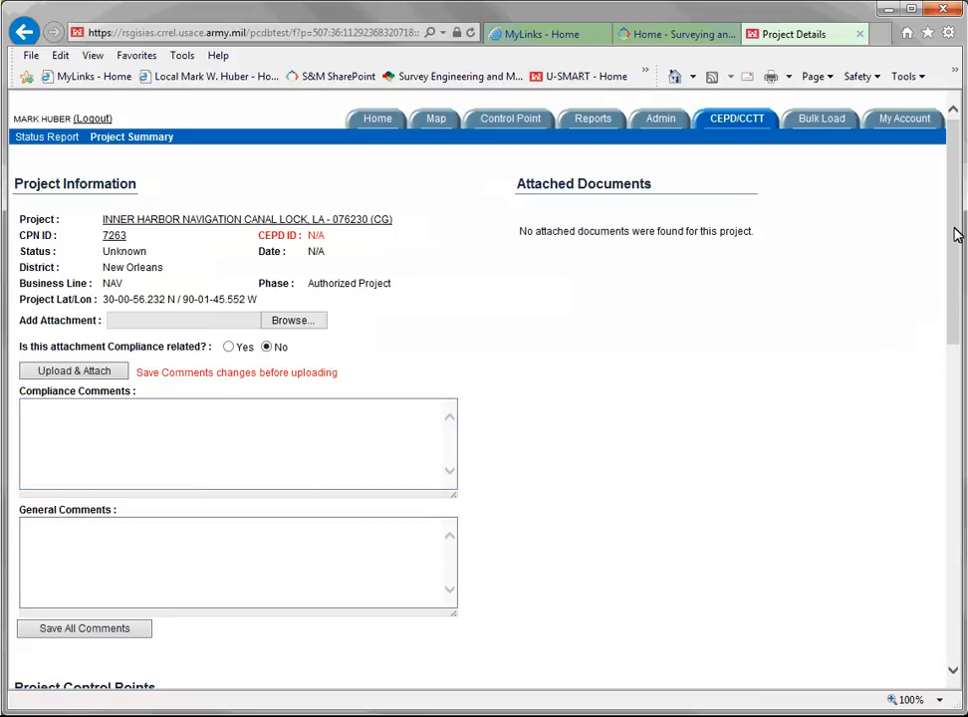
Open the project's primary control point CB8012 (ALCO) for editing and show its tidal, gage and legacy datum fields
drag(956, 234, 951, 453)
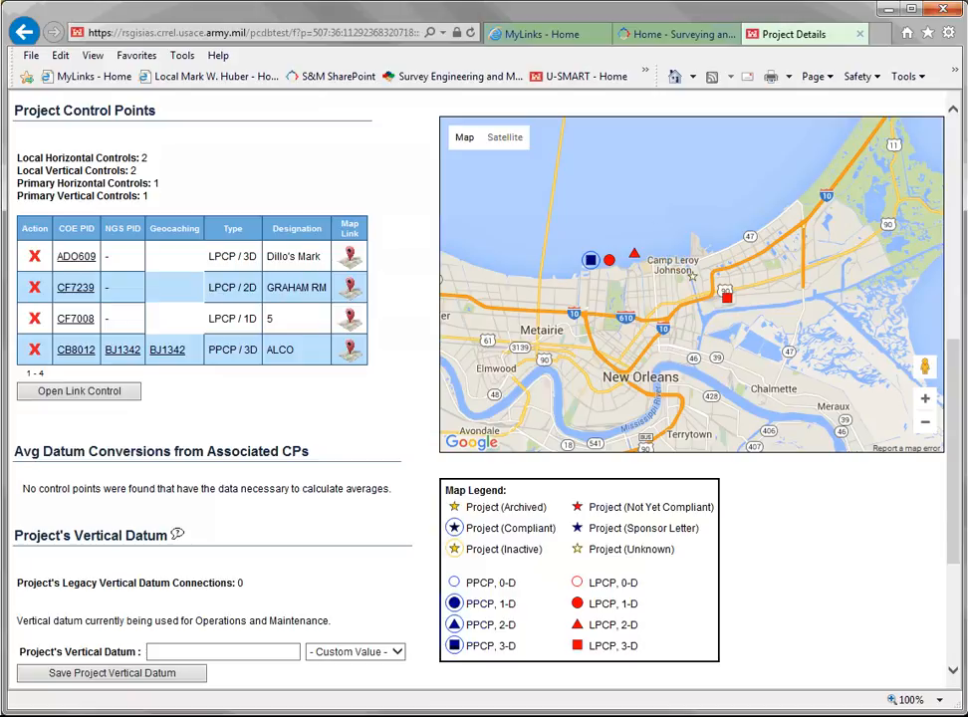
drag(953, 343, 954, 488)
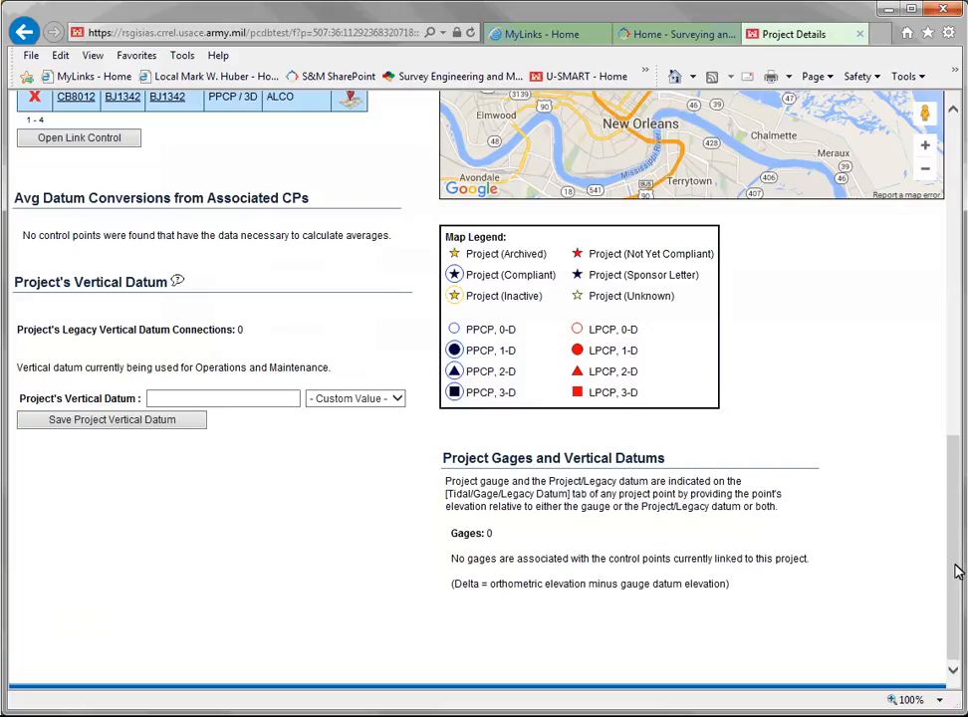
drag(957, 570, 934, 475)
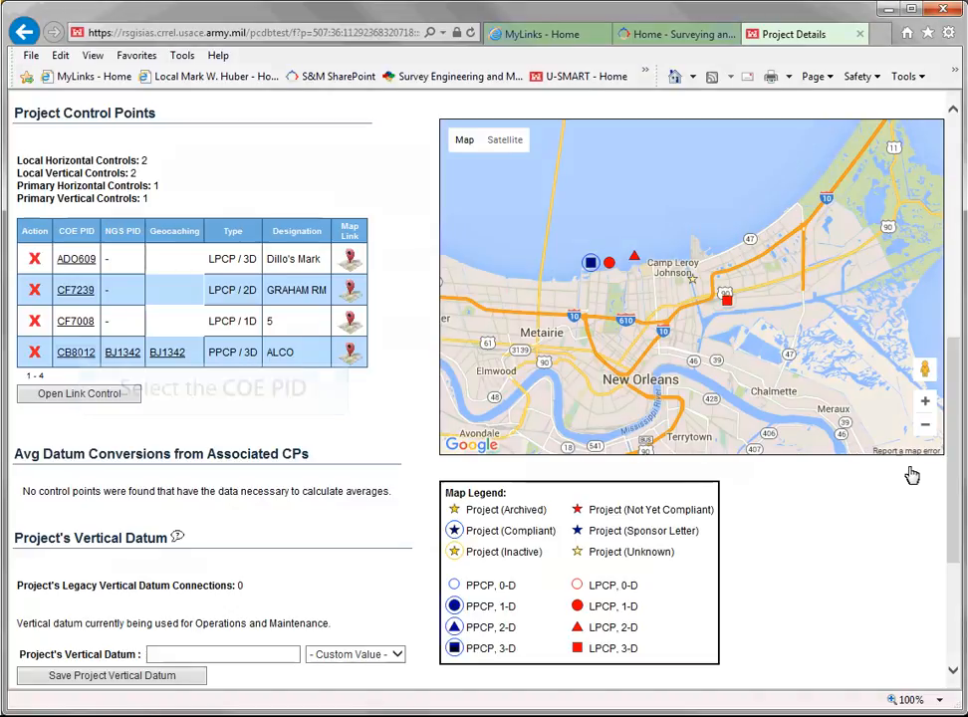
click(77, 353)
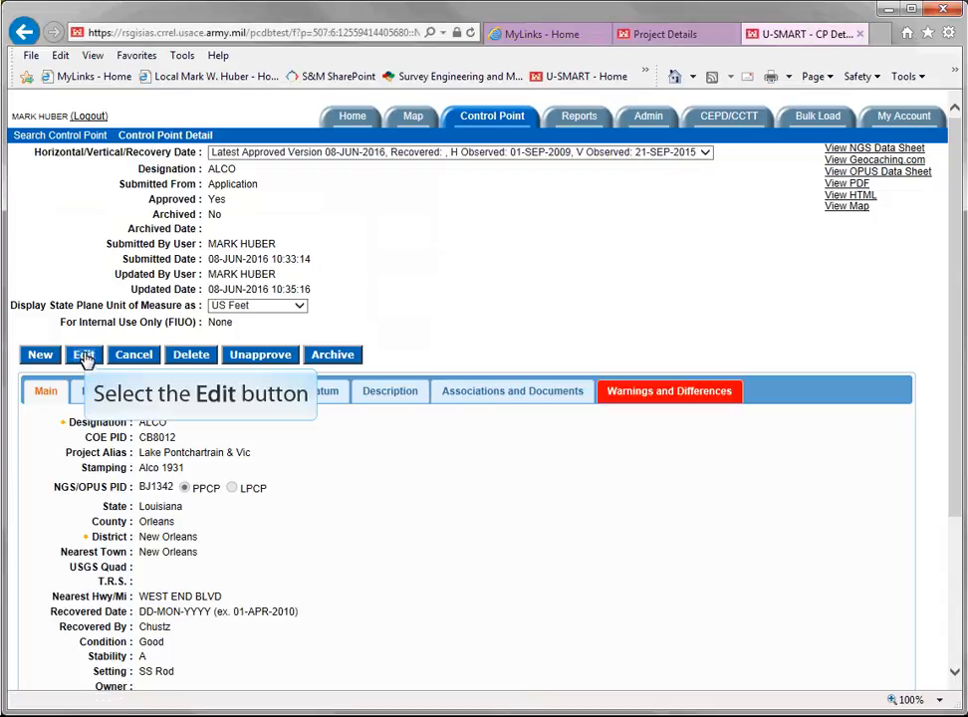
click(84, 355)
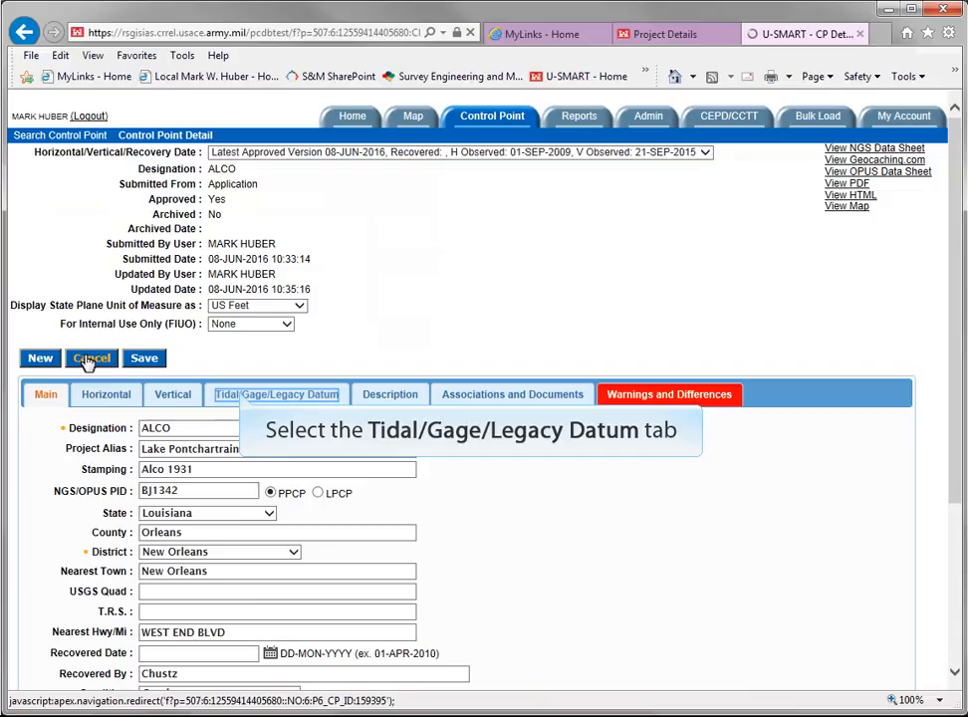
click(242, 396)
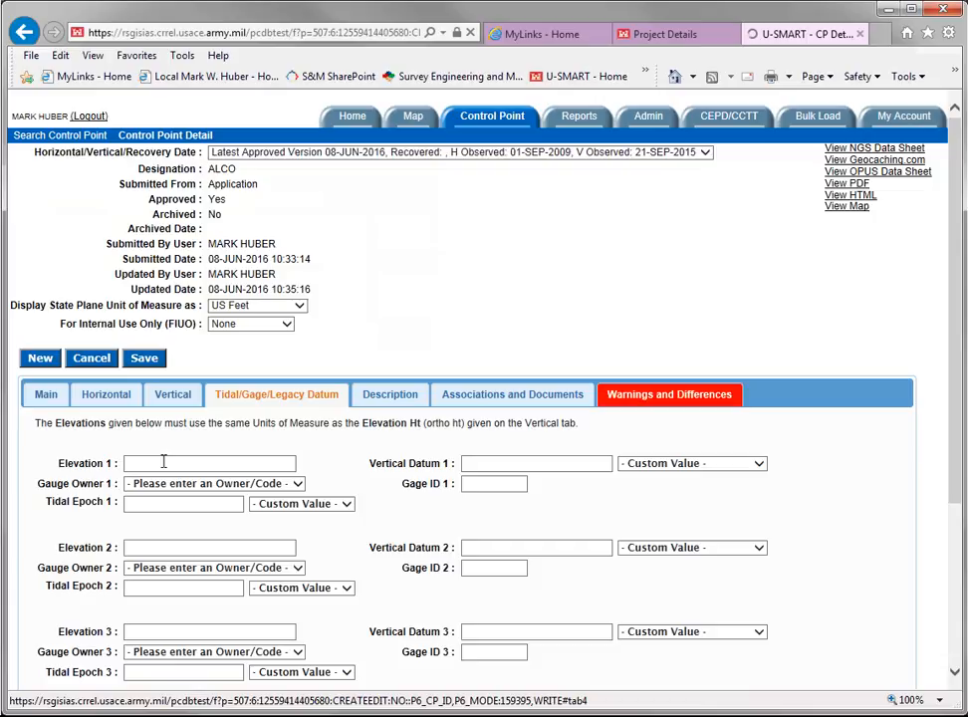
Set Elevation 1 to 6.67 and choose MLLW as its vertical datum
click(163, 461)
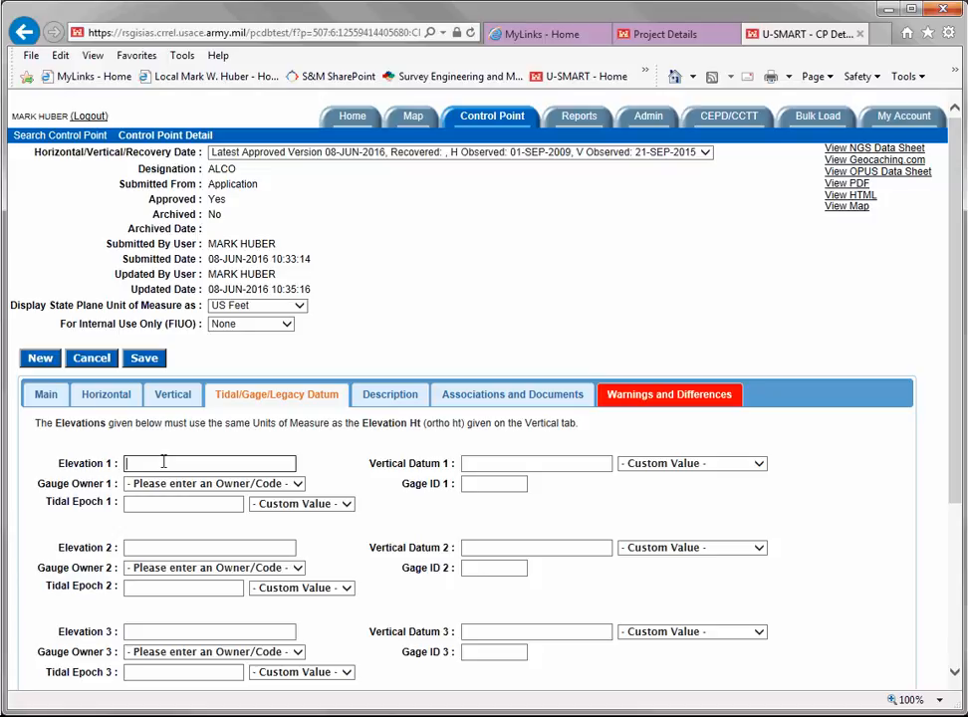
text(6.67)
click(760, 464)
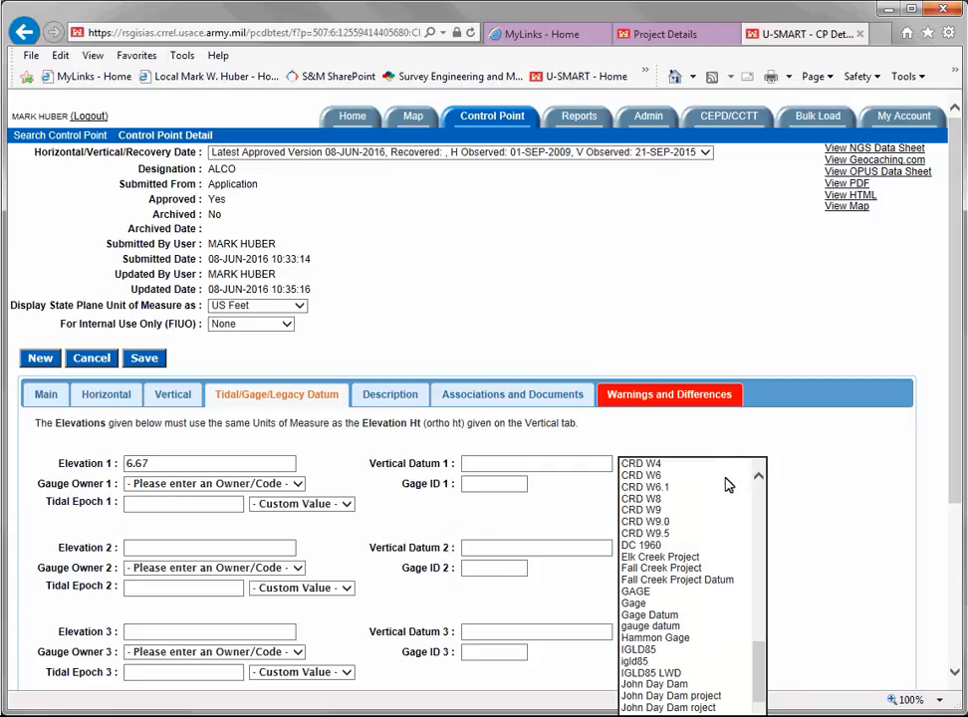
scroll(707, 548, down, 7)
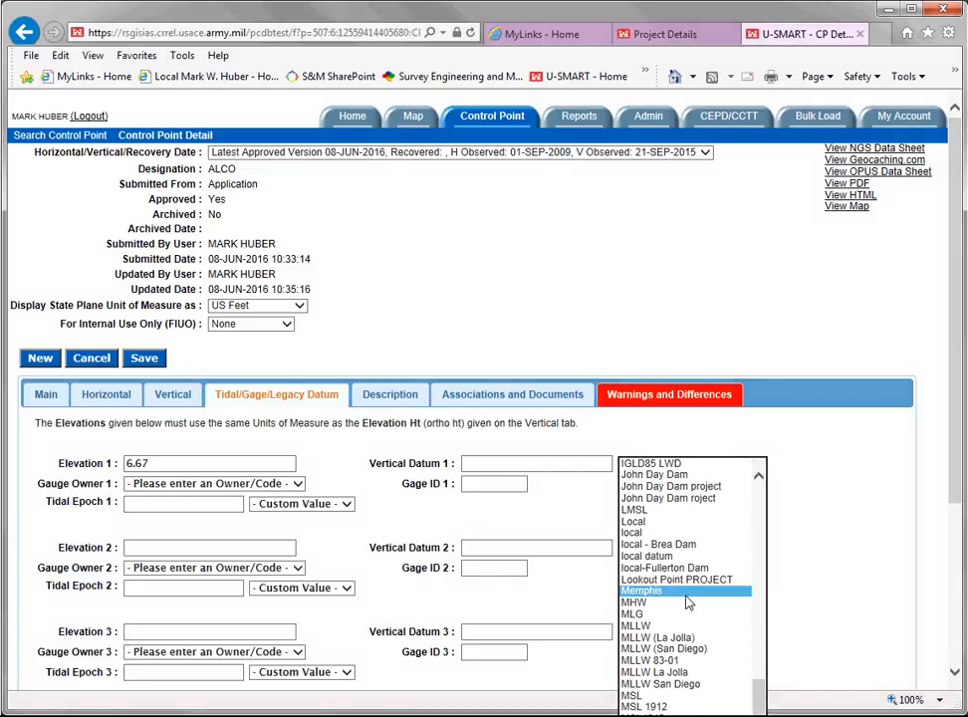
scroll(686, 597, down, 1)
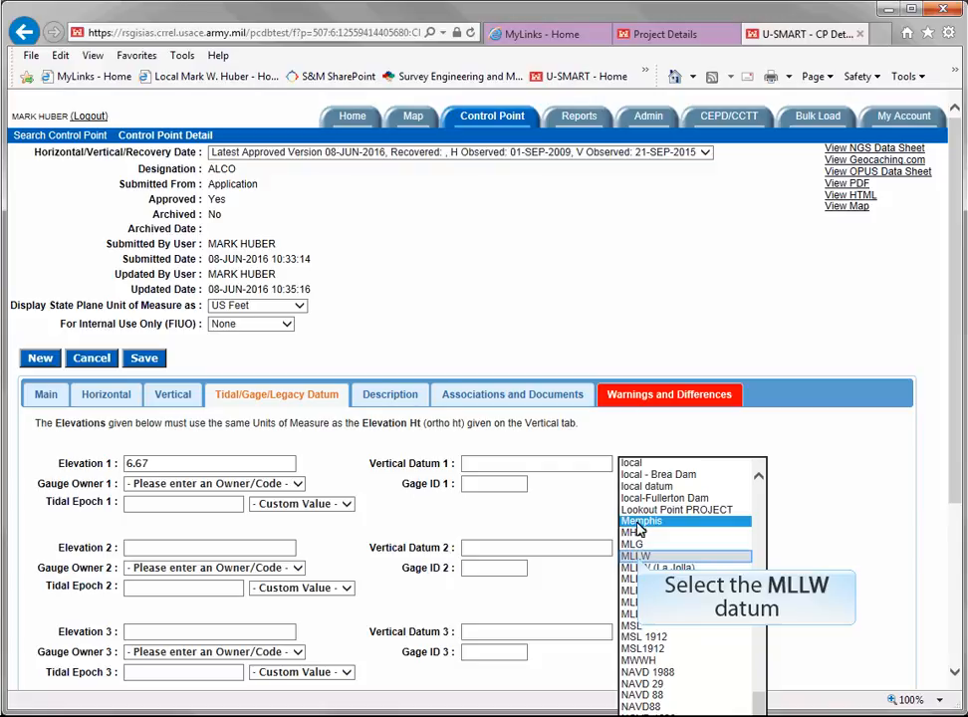
click(637, 556)
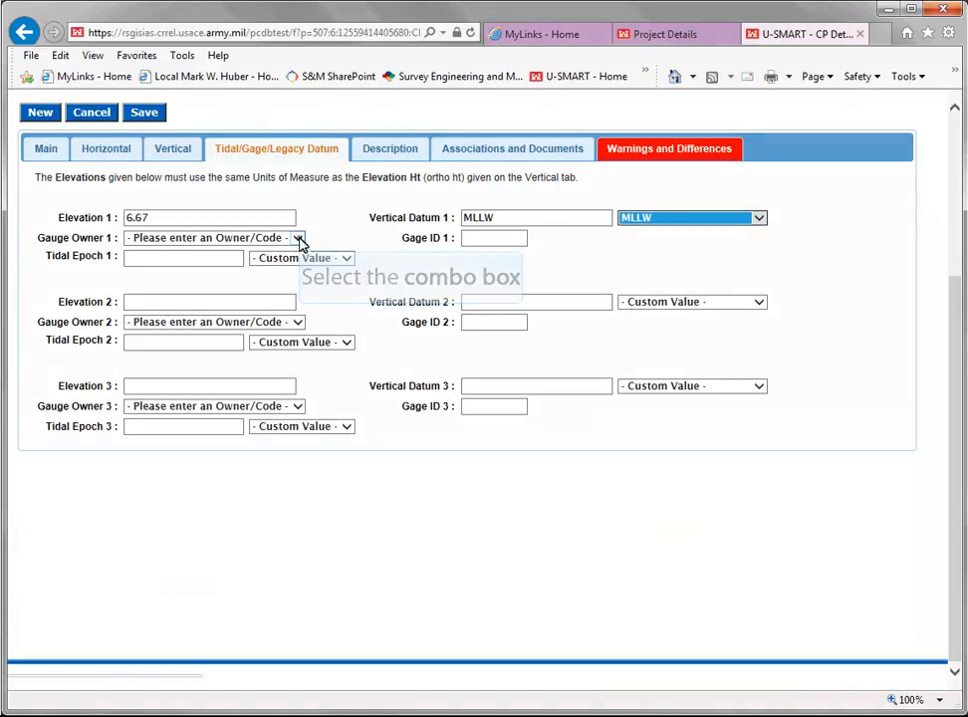
Complete the first elevation's gauge data with owner NOAA, tidal epoch 83-01 and gage ID 8761793
click(299, 238)
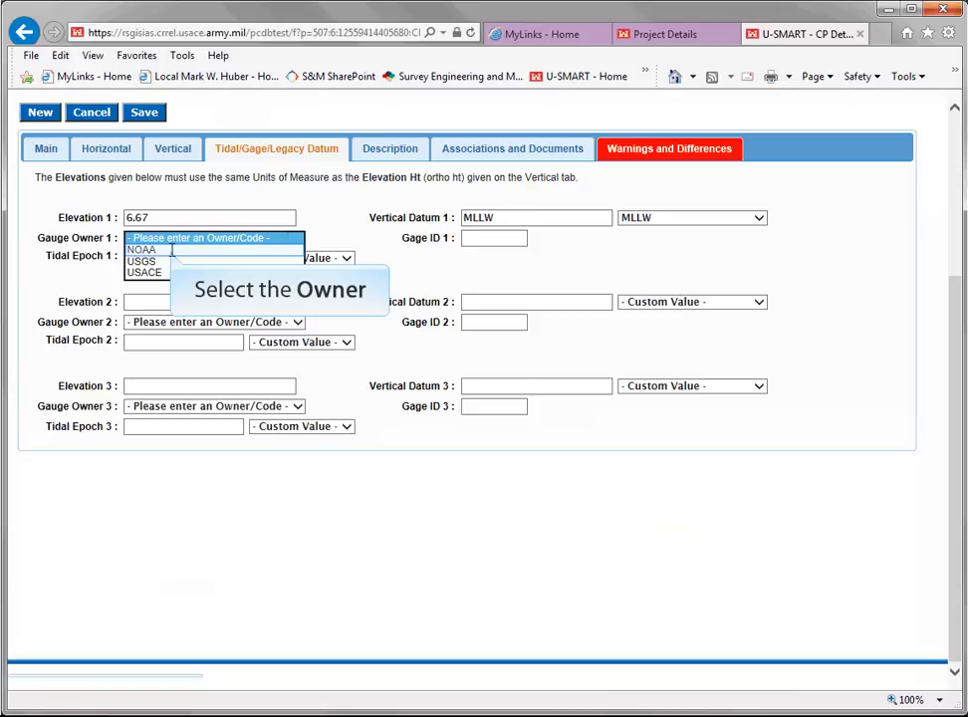
click(171, 250)
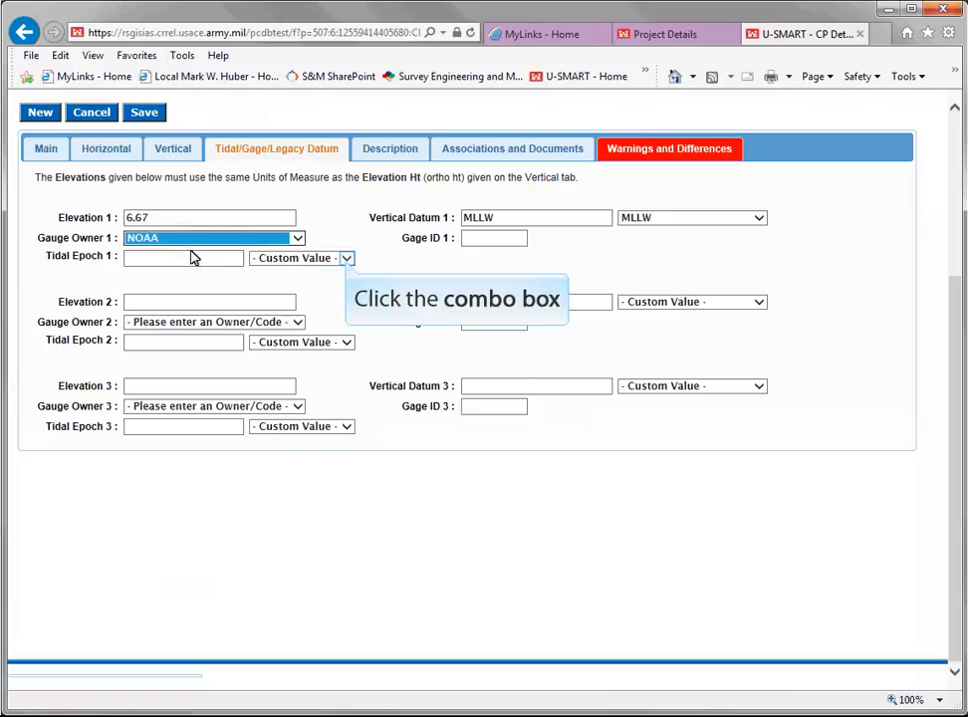
click(346, 258)
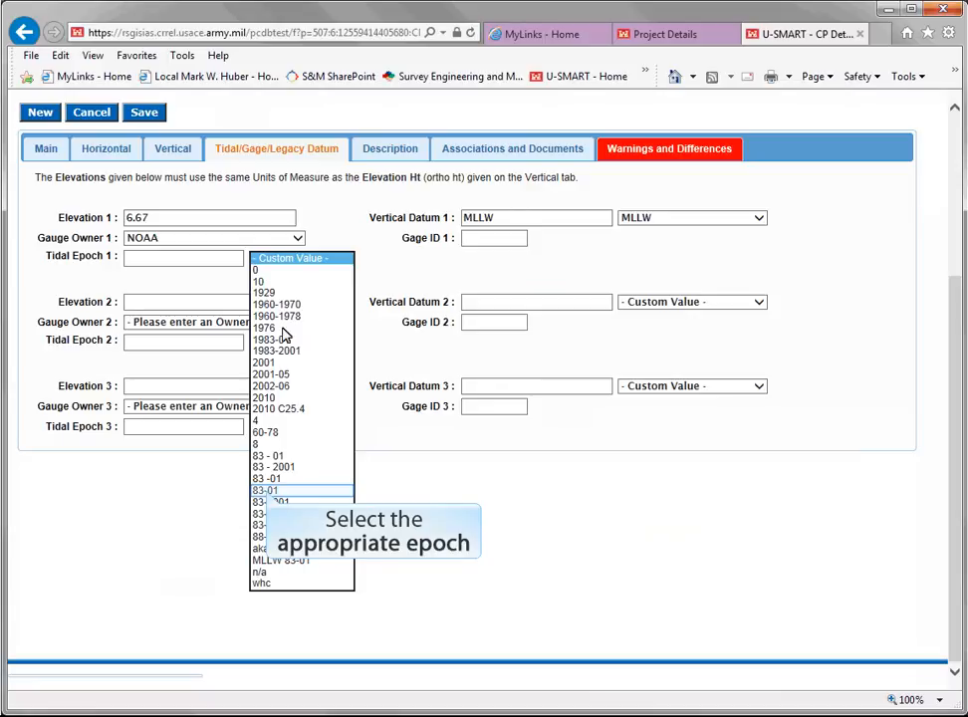
click(265, 490)
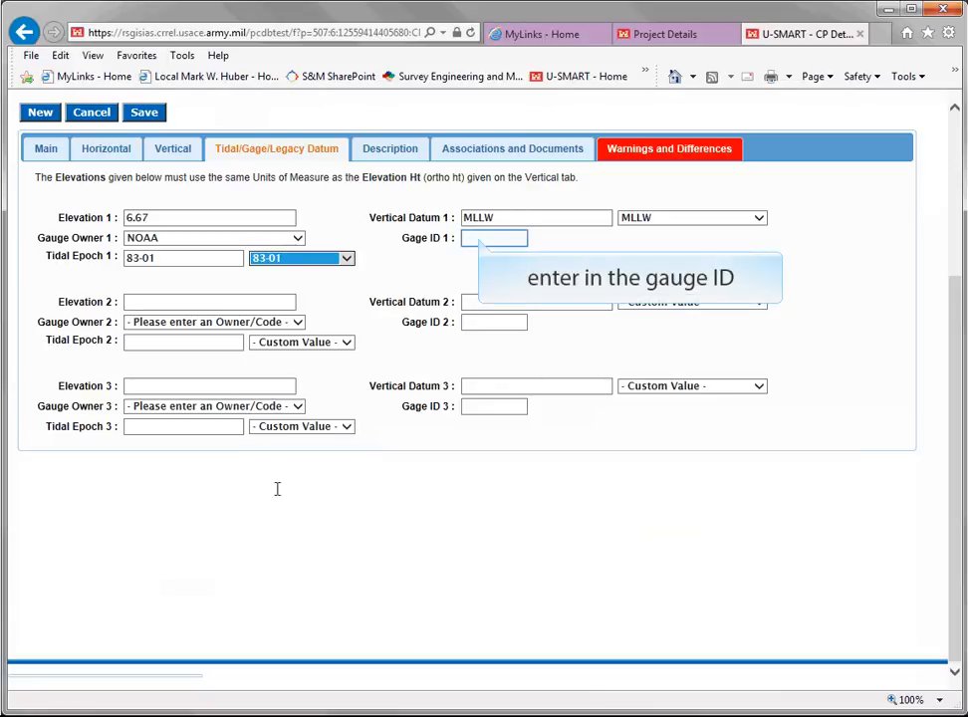
click(479, 238)
text(8761793)
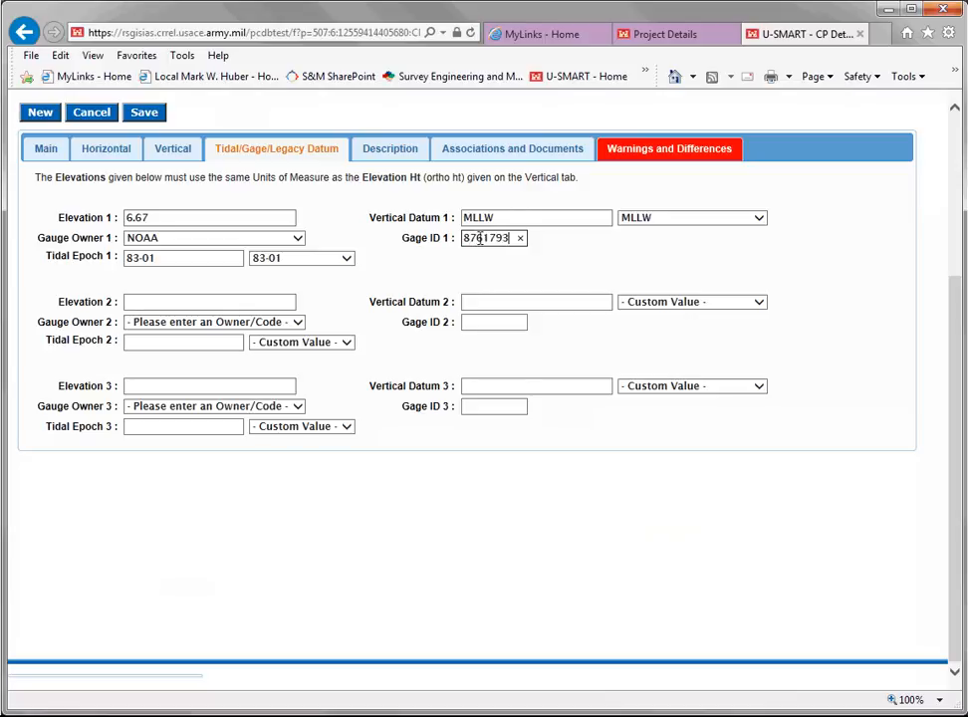
Set Elevation 2 to 8.15 and choose MLG as its vertical datum
key(Tab)
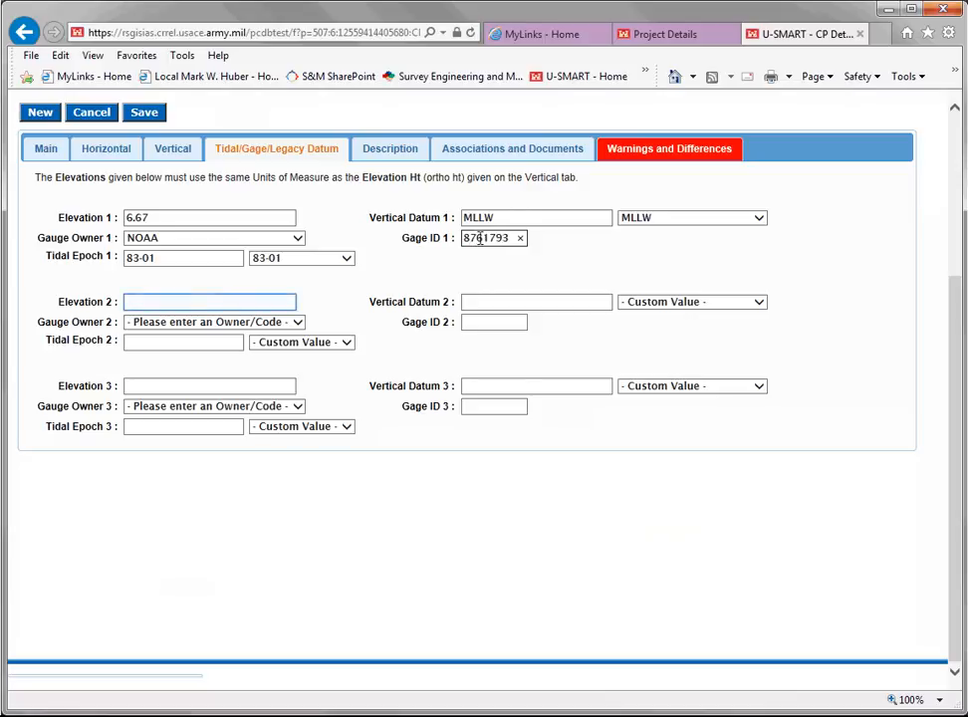
text(8.1)
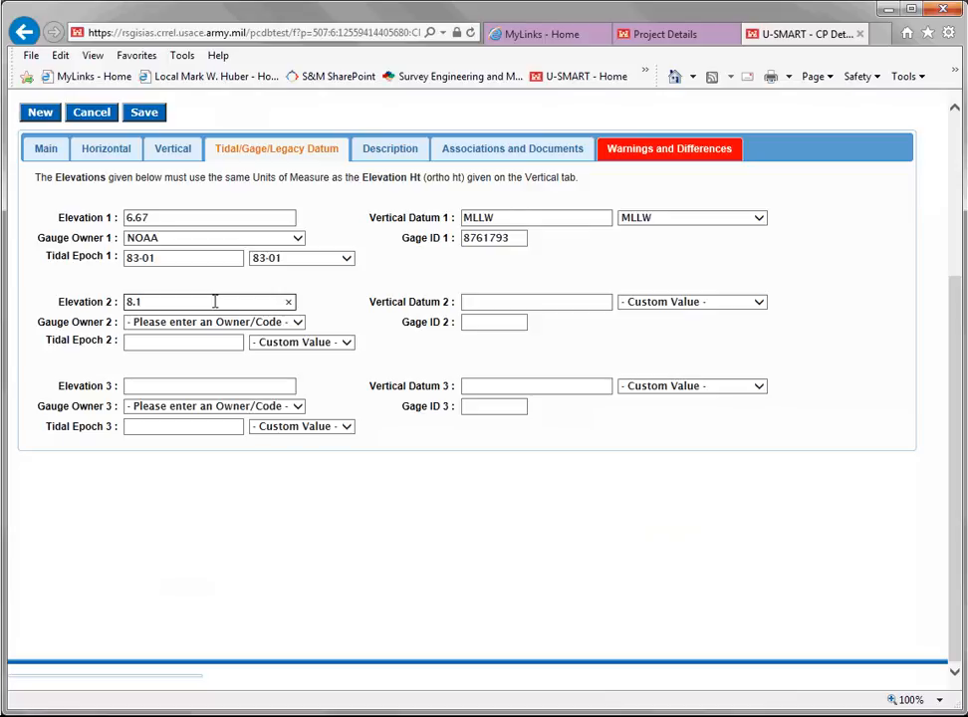
text(5)
click(761, 303)
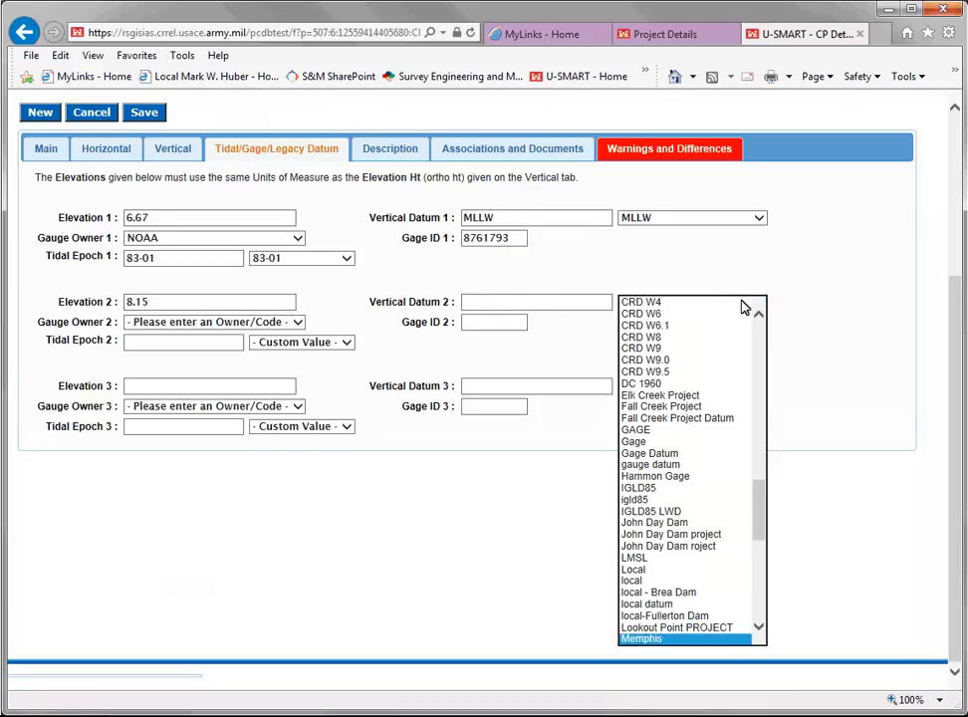
scroll(685, 403, down, 7)
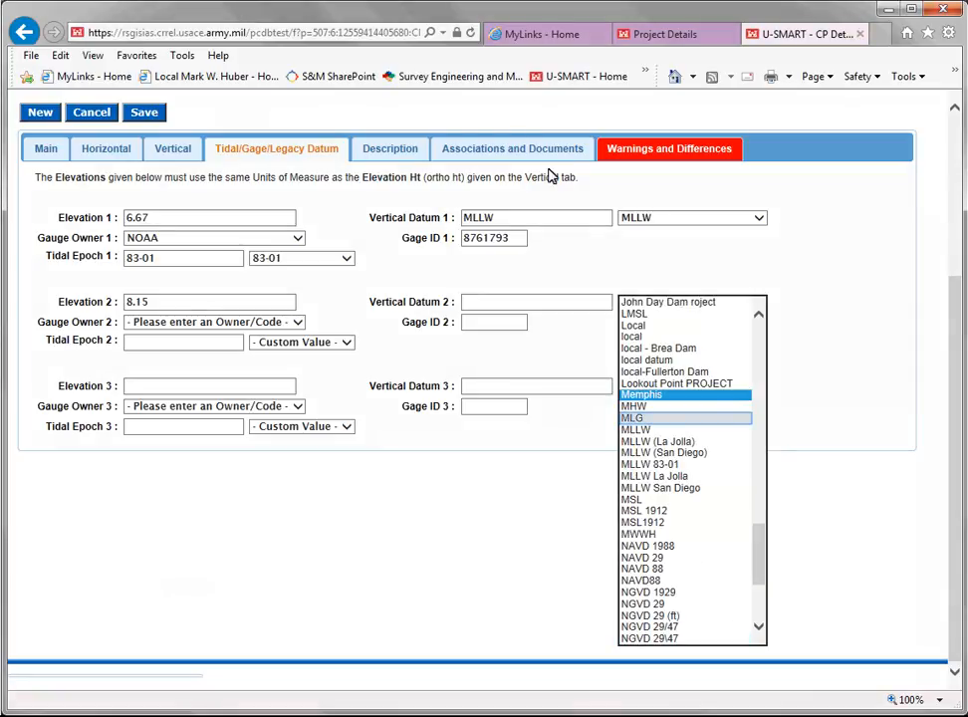
click(634, 418)
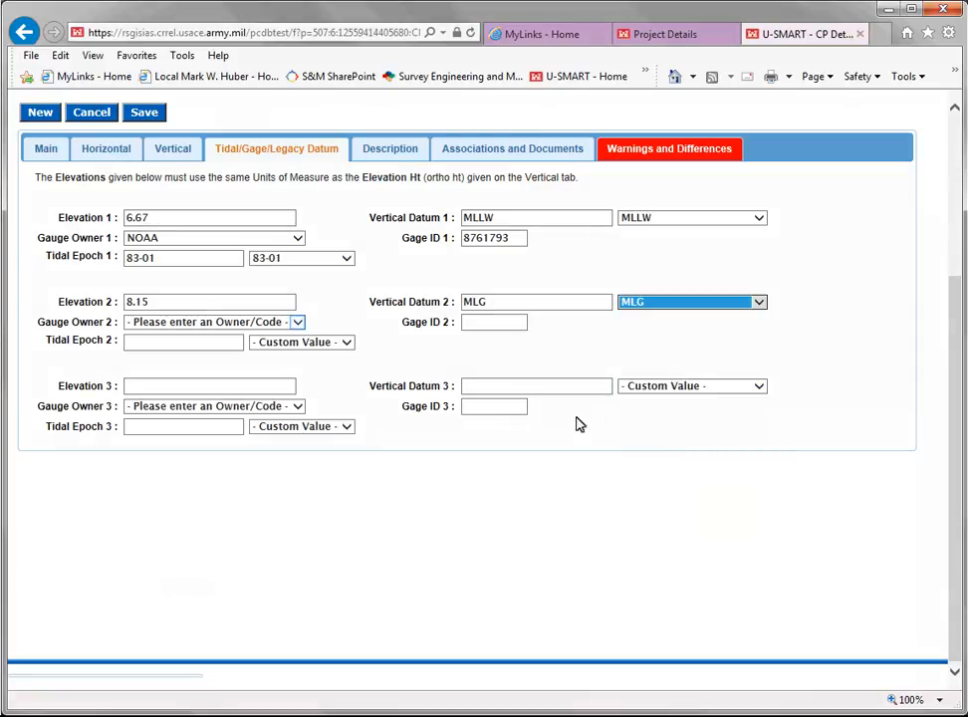
Complete the second elevation's gauge data with owner USACE, tidal epoch 1976 and gage ID 03471
click(299, 322)
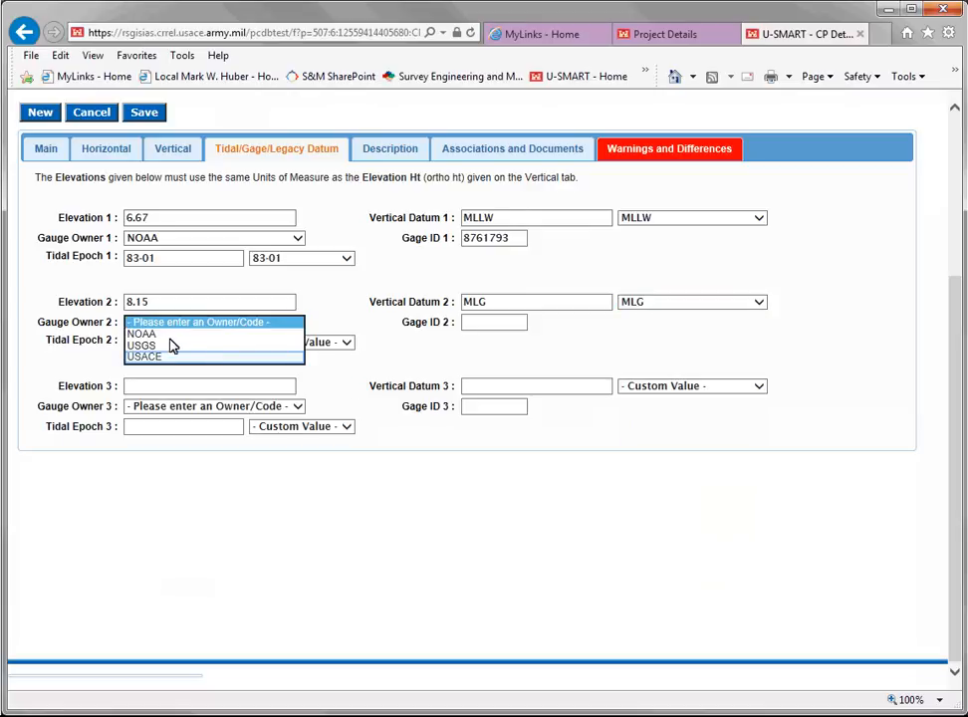
click(151, 356)
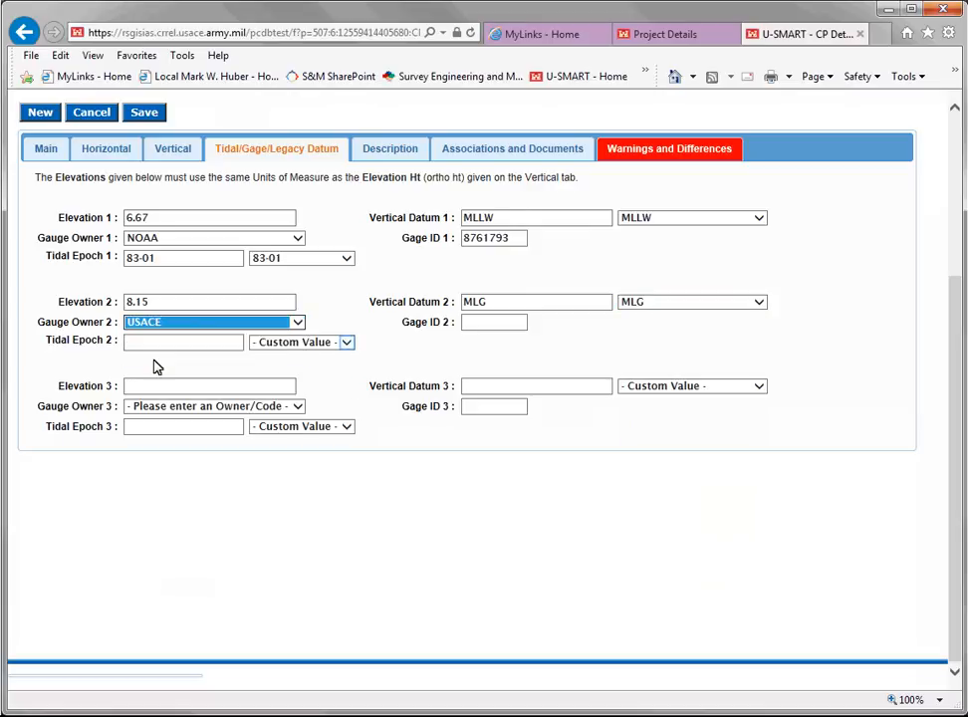
click(347, 343)
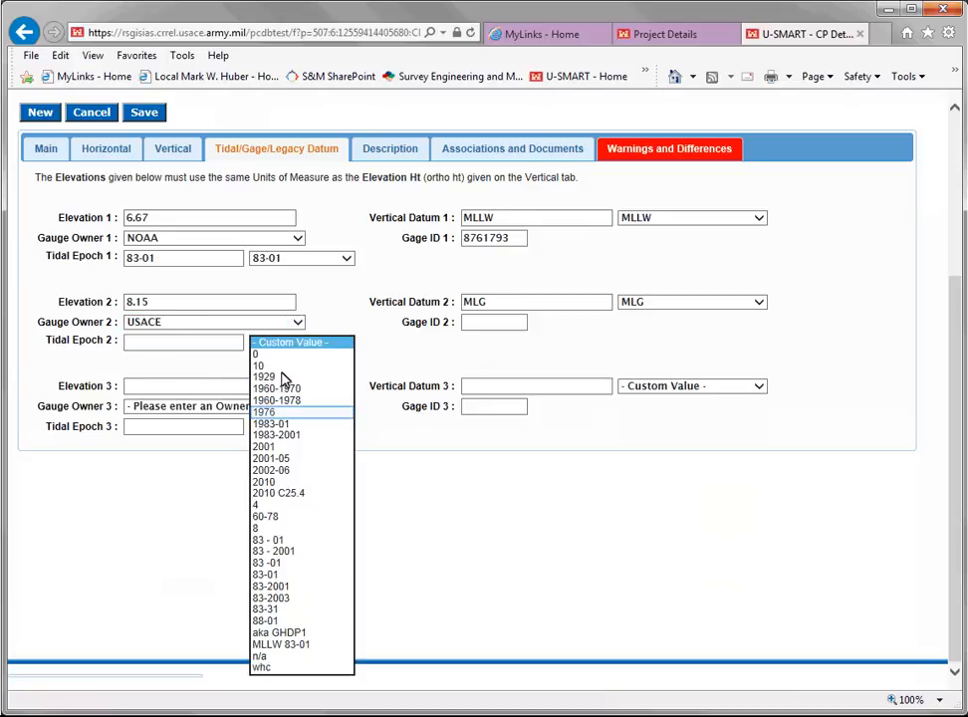
click(275, 411)
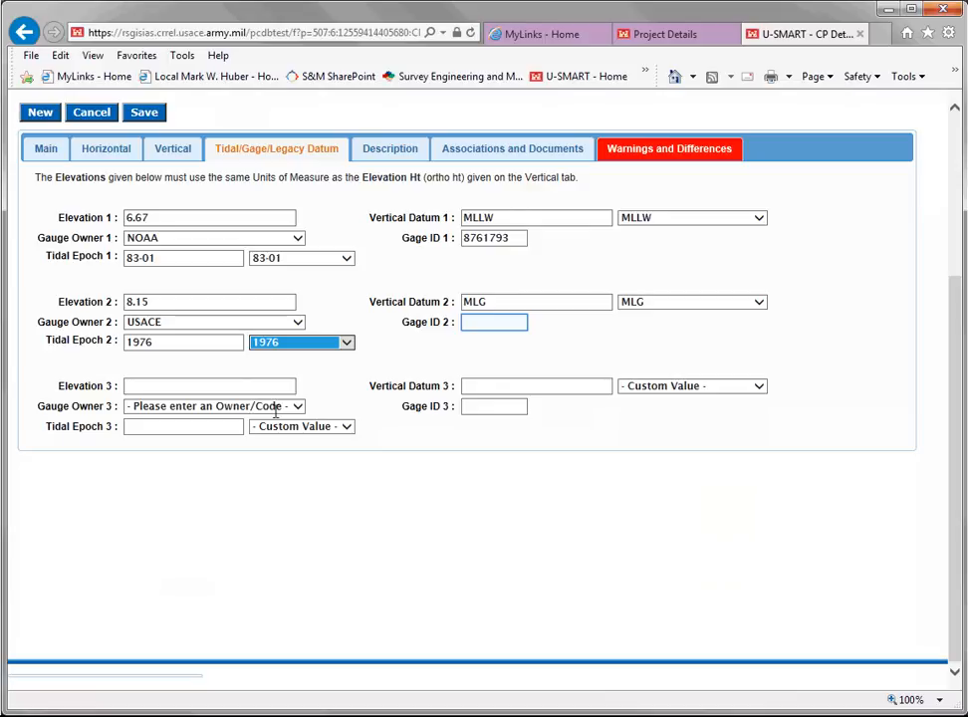
click(481, 325)
text(0347)
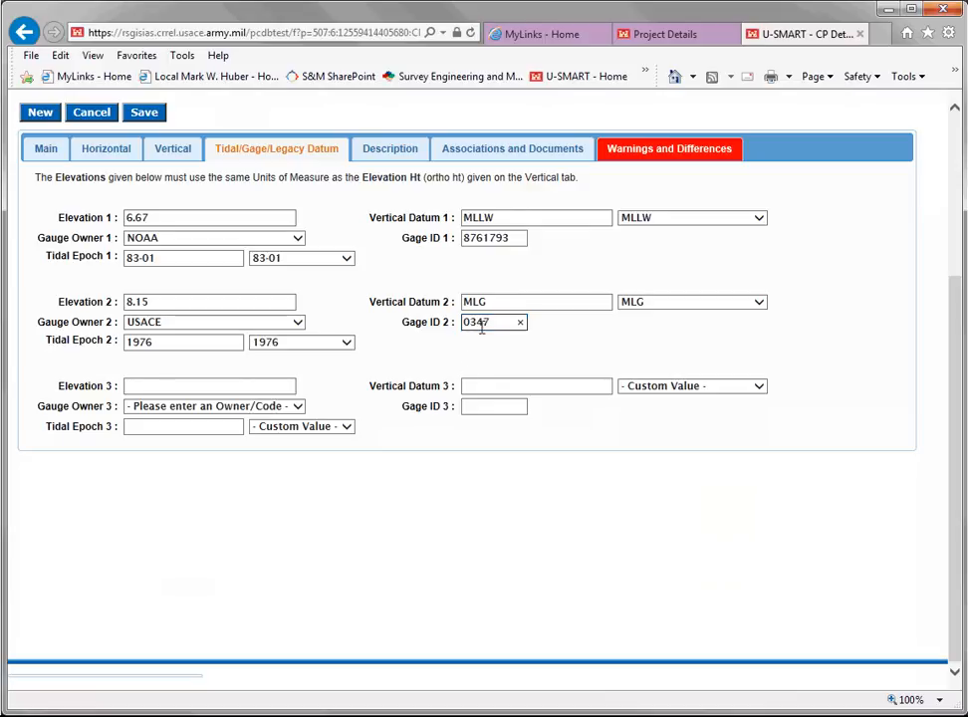
text(1)
Set Elevation 3 to 6.61 and choose NGVD29 as its vertical datum
key(Tab)
text(6.61)
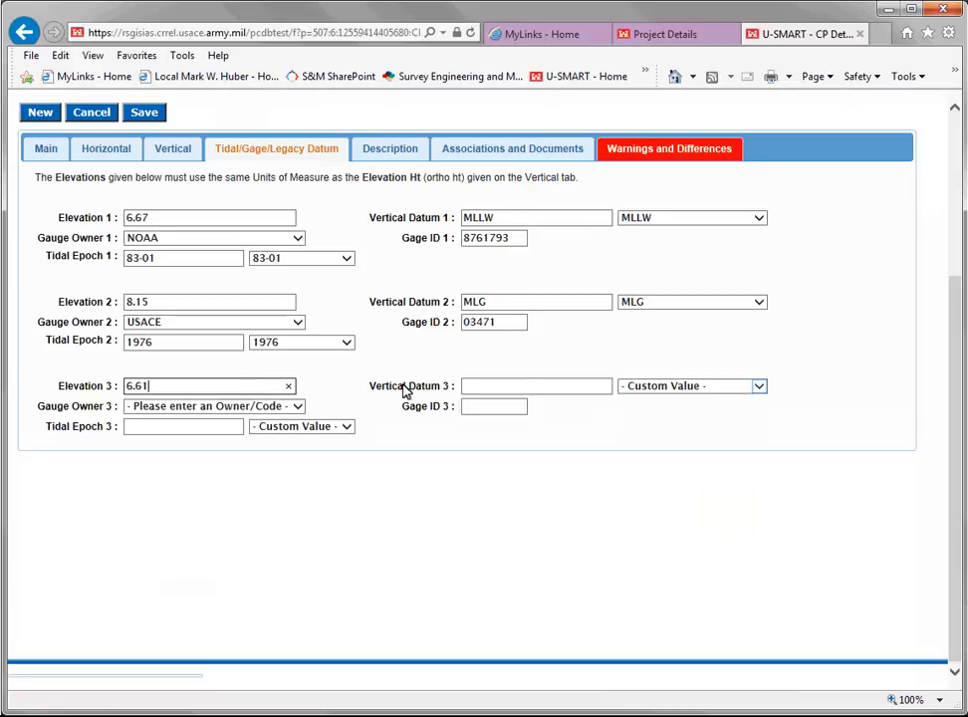
click(760, 394)
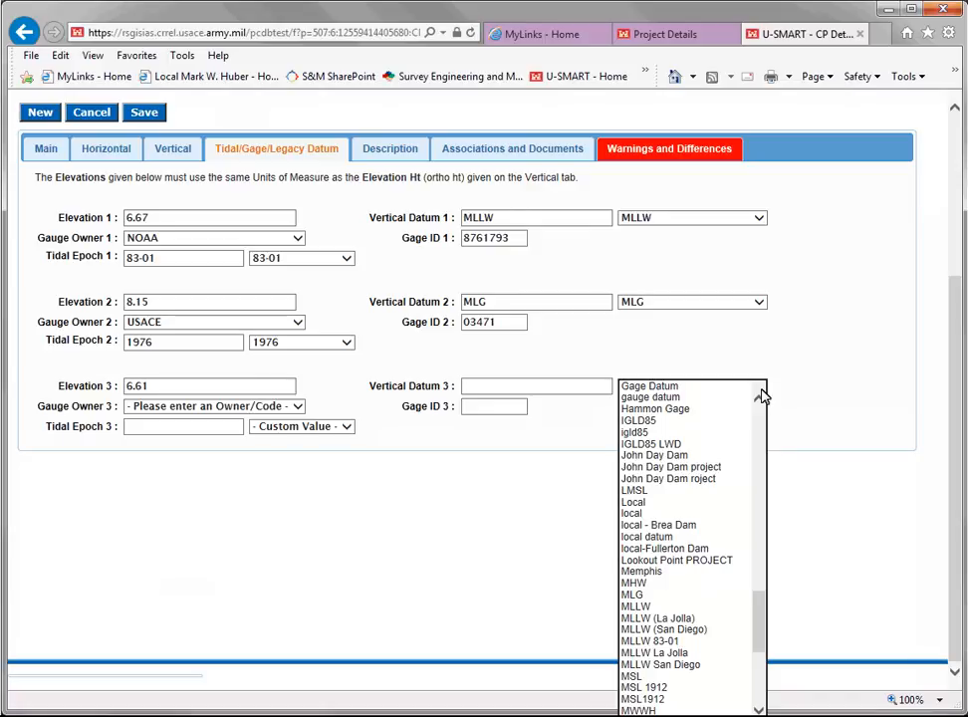
scroll(663, 498, down, 3)
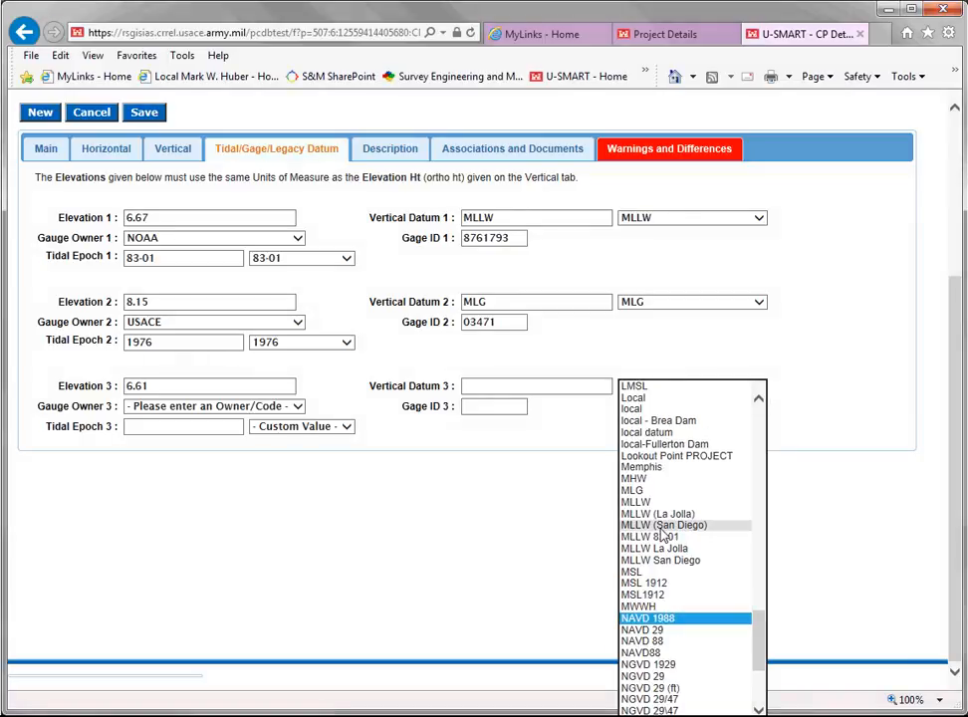
scroll(663, 534, down, 3)
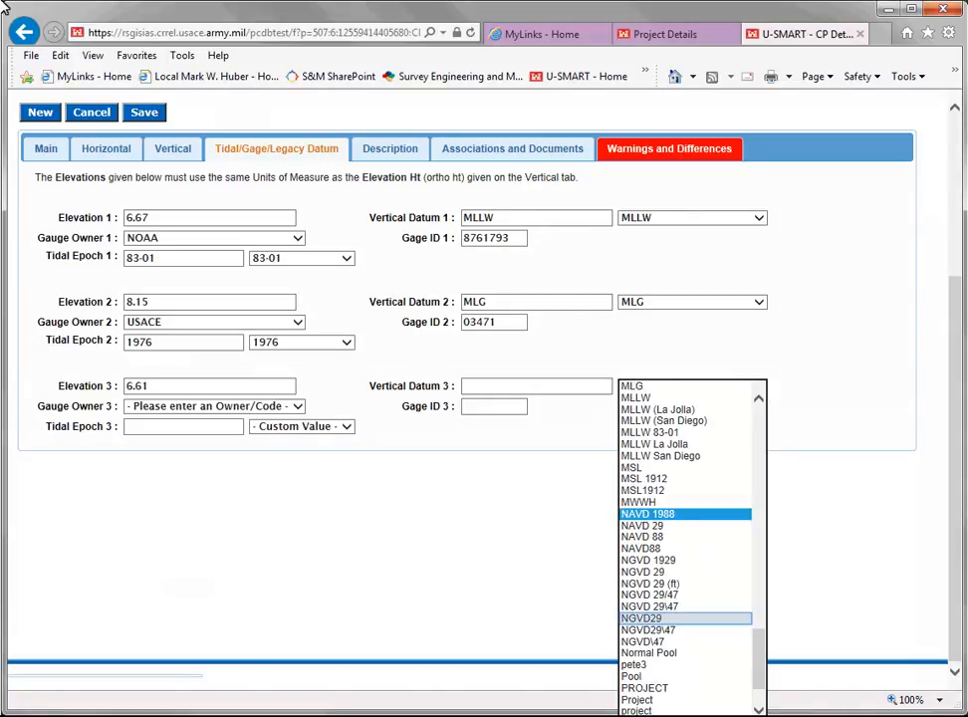
click(637, 618)
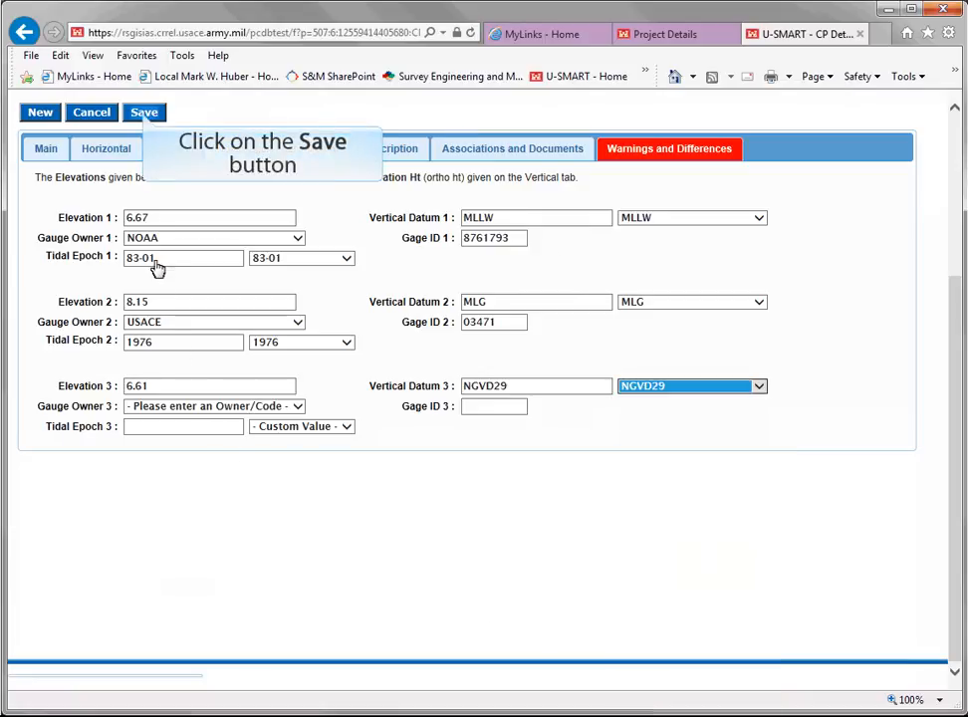
Save the elevation entries, approve the new version of control point ALCO, and close its detail page
click(145, 113)
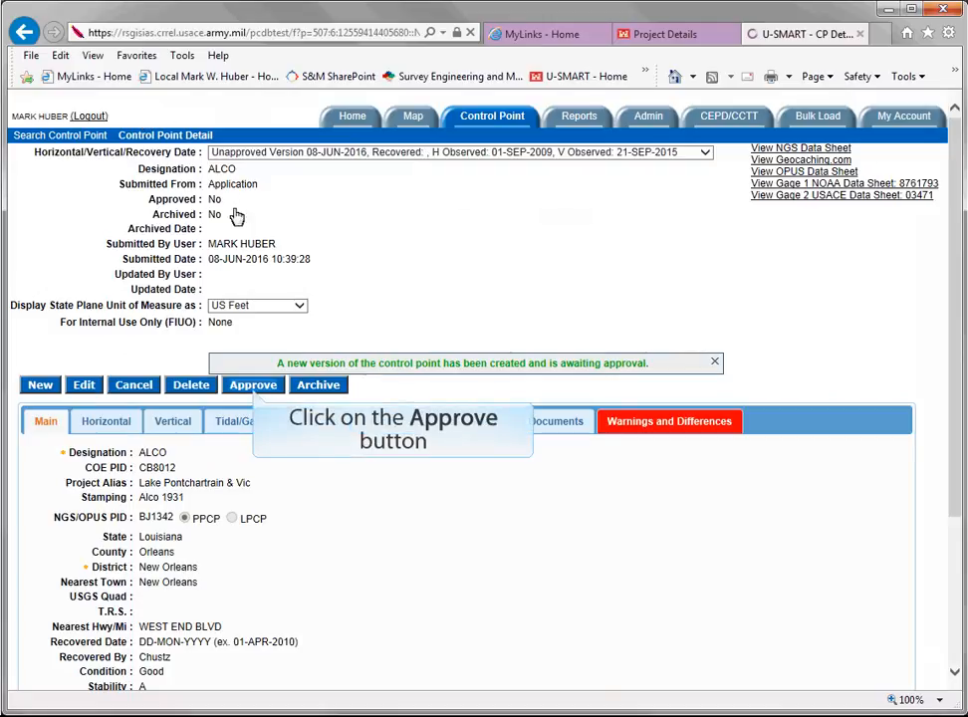
click(255, 393)
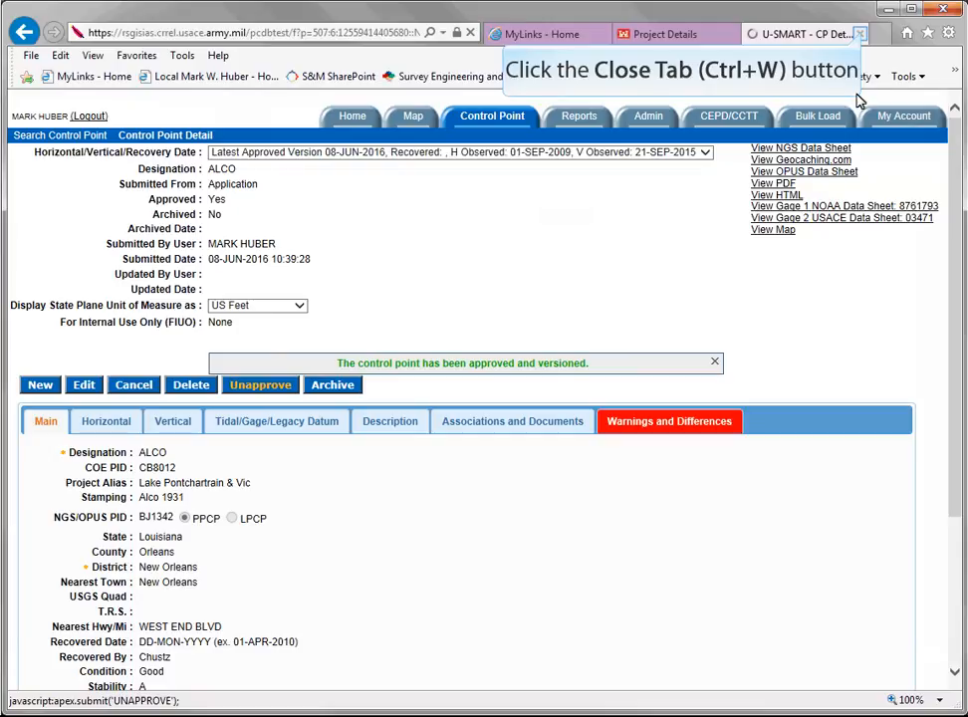
click(862, 33)
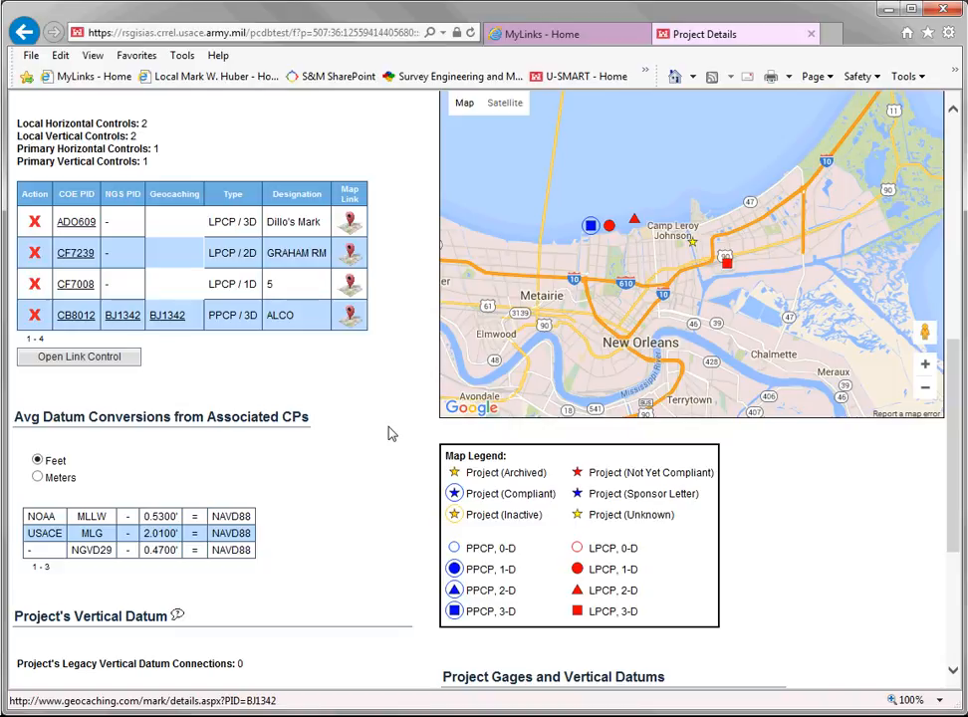
Set the Inner Harbor Navigation Canal Lock project's vertical datum to NGVD29 and save it
scroll(392, 433, up, 6)
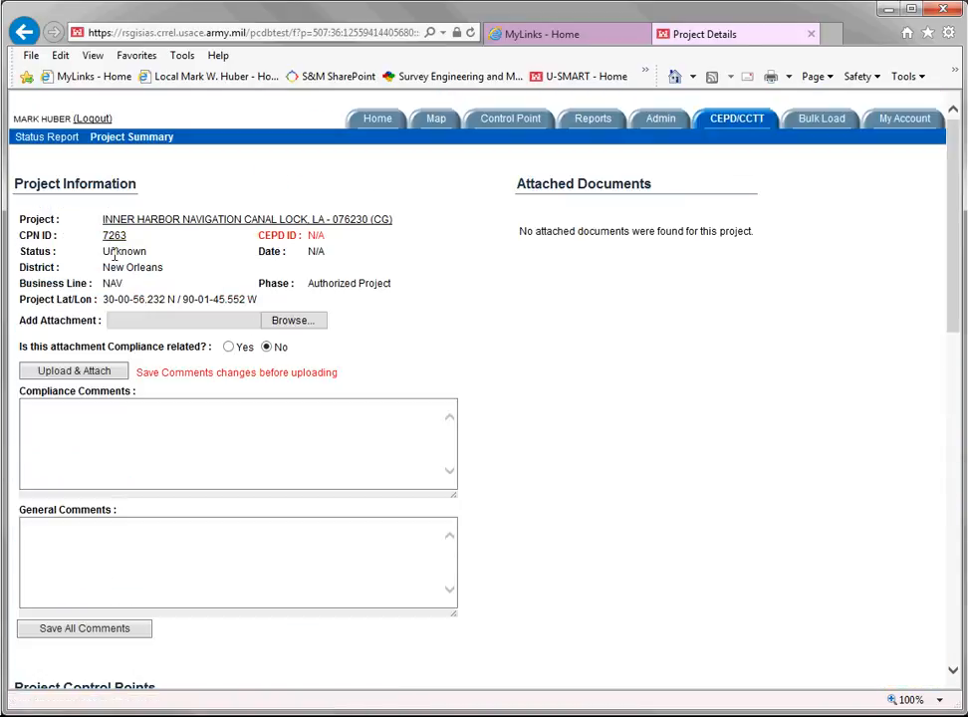
click(309, 462)
scroll(309, 462, down, 4)
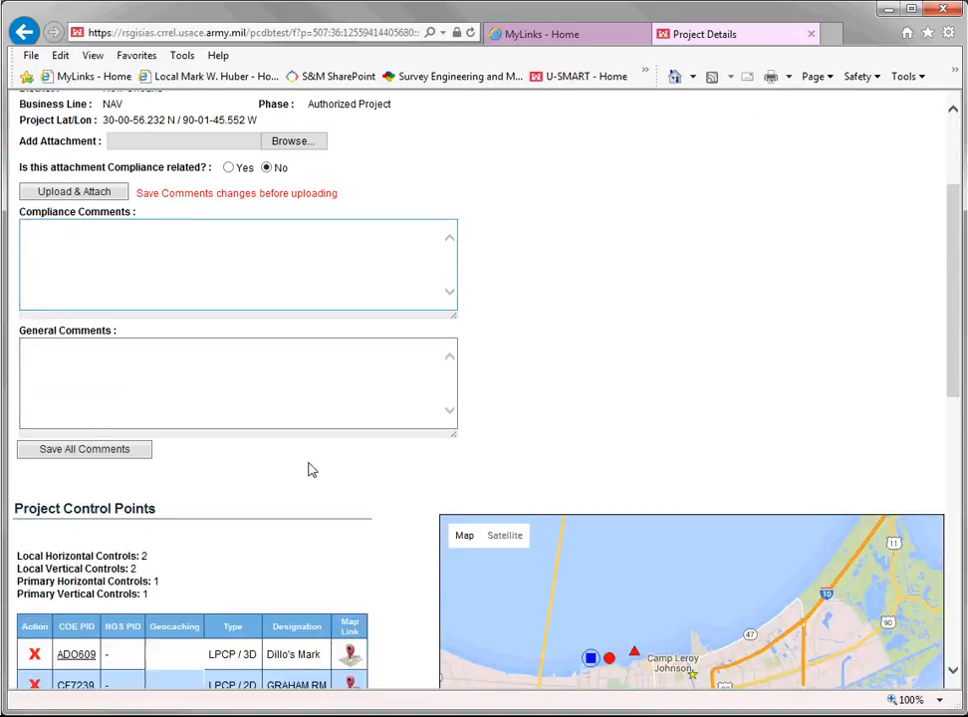
scroll(309, 469, down, 5)
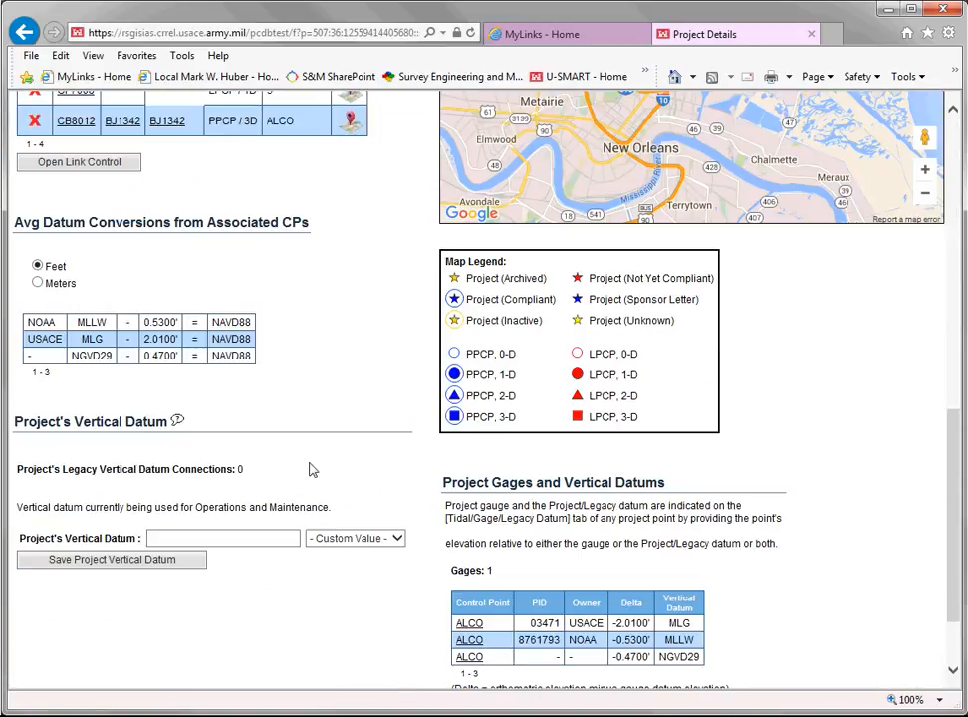
scroll(309, 469, down, 1)
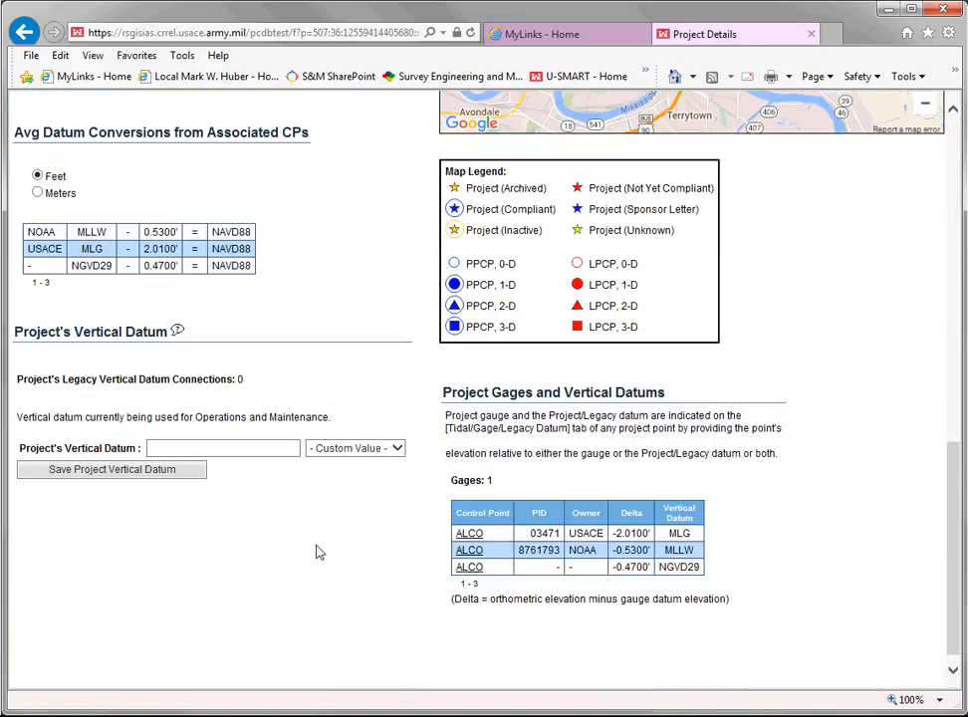
click(397, 450)
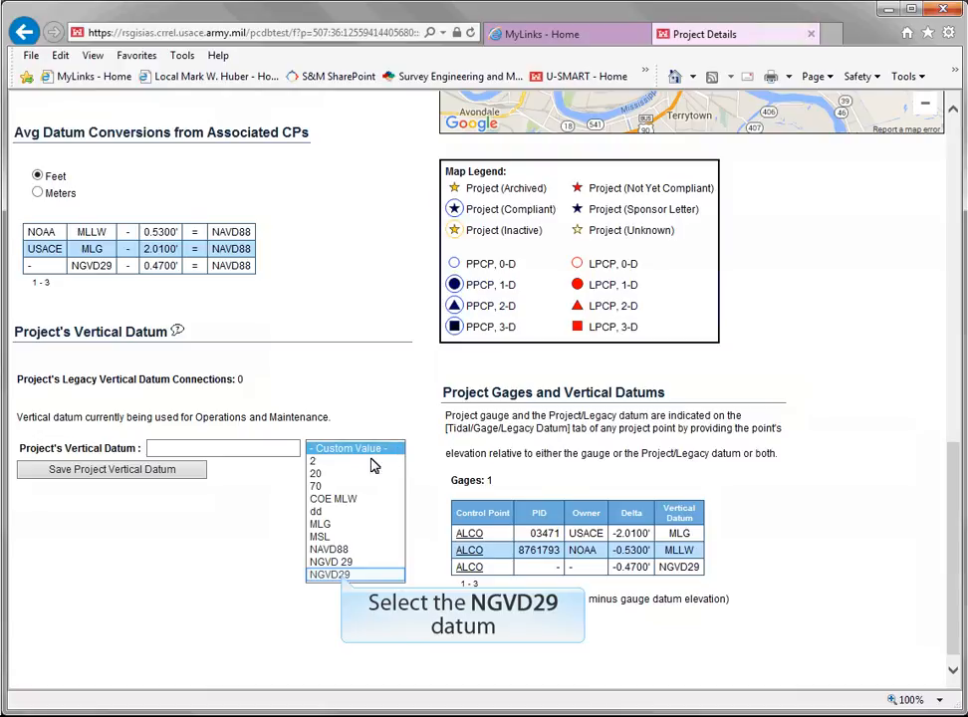
click(338, 575)
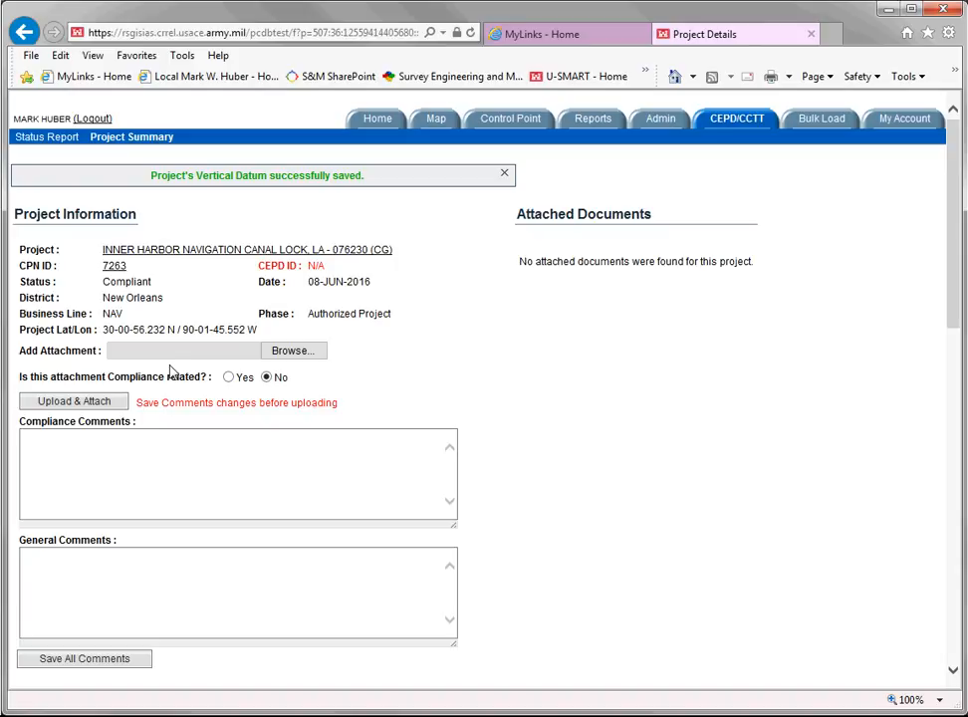
Review the project's control points, average datum conversions, vertical datum connections and project gages on the summary page
scroll(170, 372, down, 5)
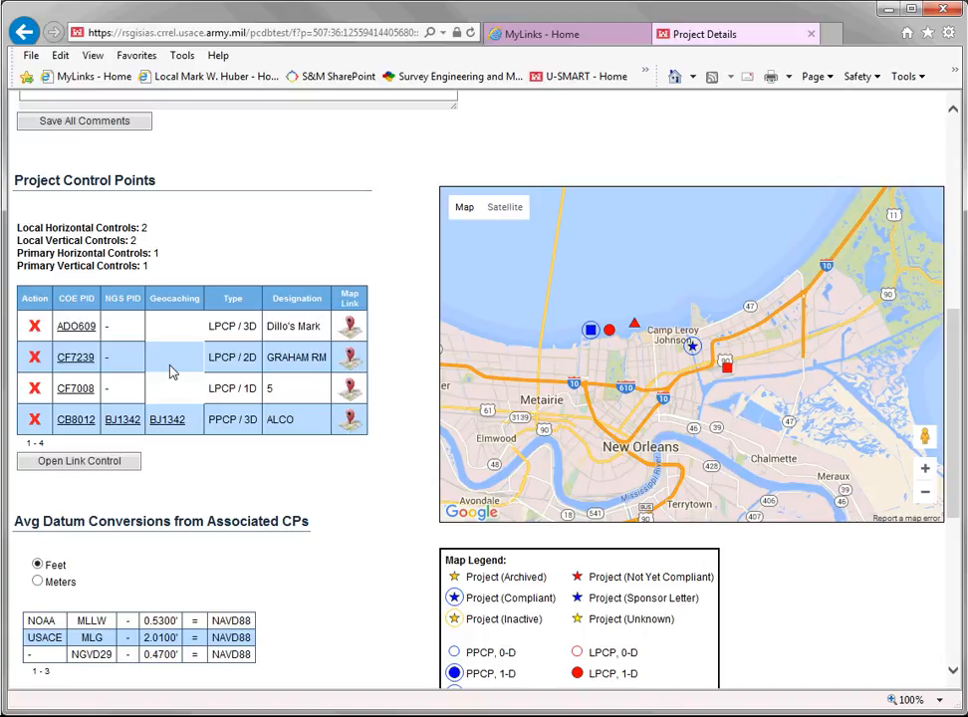
scroll(170, 371, down, 2)
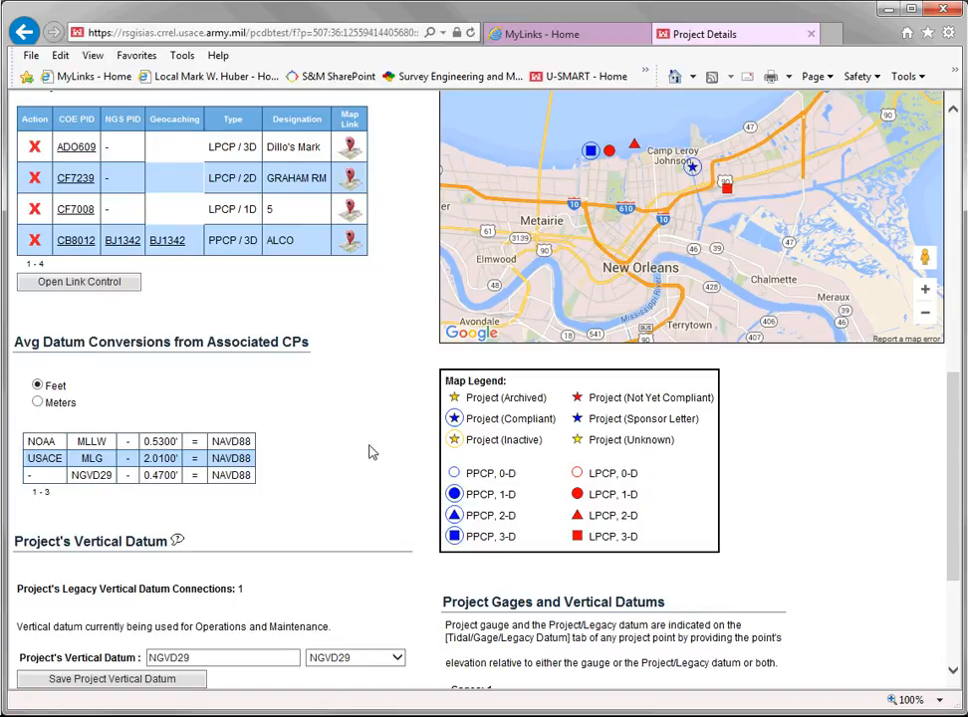
scroll(371, 454, down, 3)
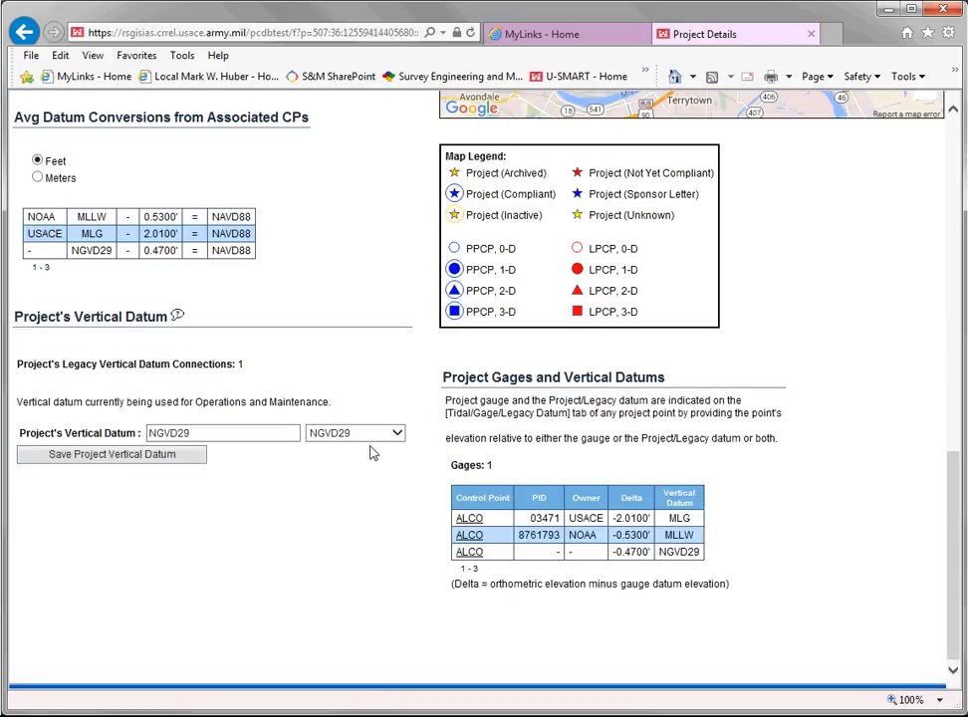